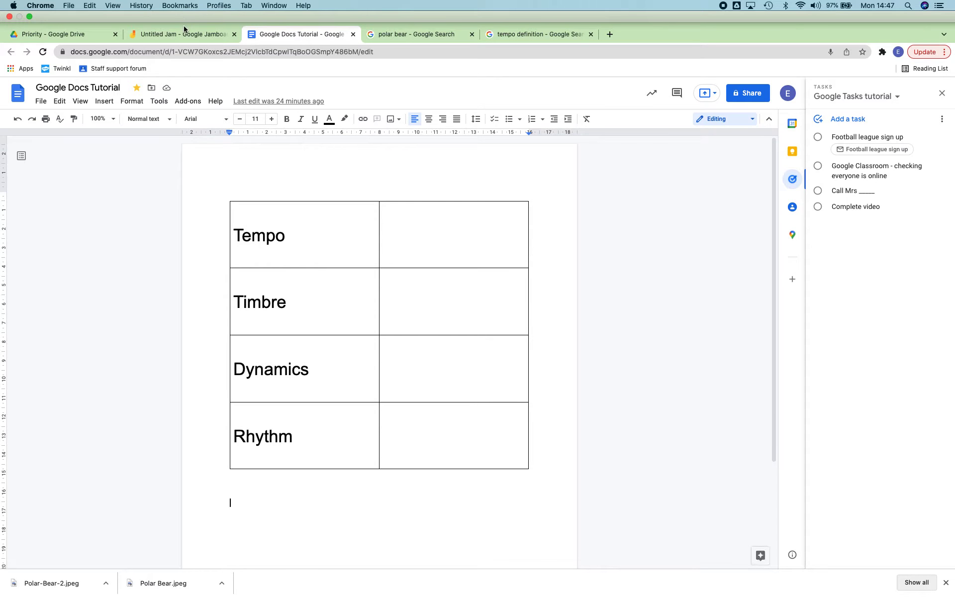
# Step: Switch to the Jam that holds the Tempo, Timbre, Dynamics and Rhythm table
pyautogui.click(184, 34)
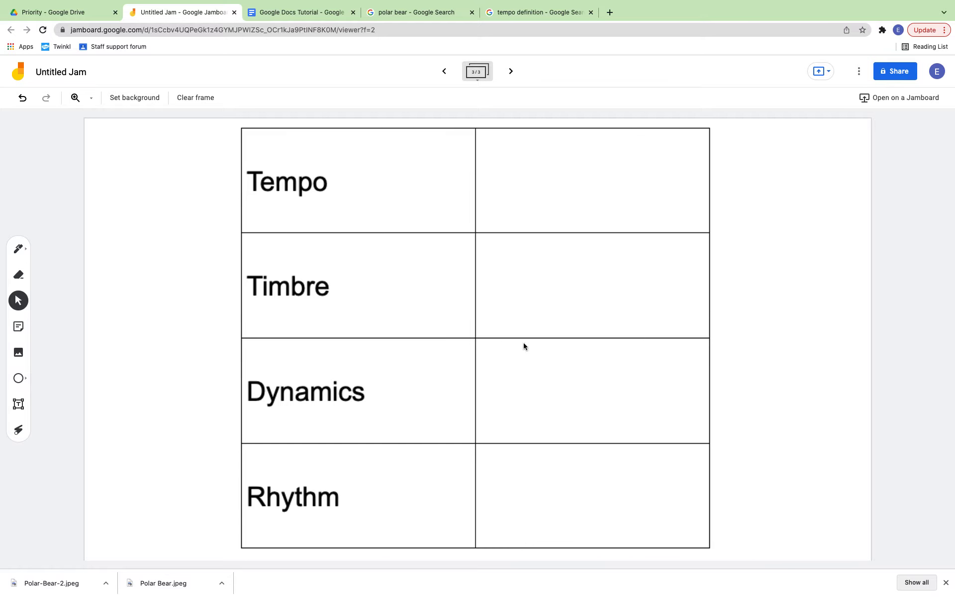
# Step: Add a yellow sticky note reading 'The speed or pace of a piece of music.'
pyautogui.click(135, 97)
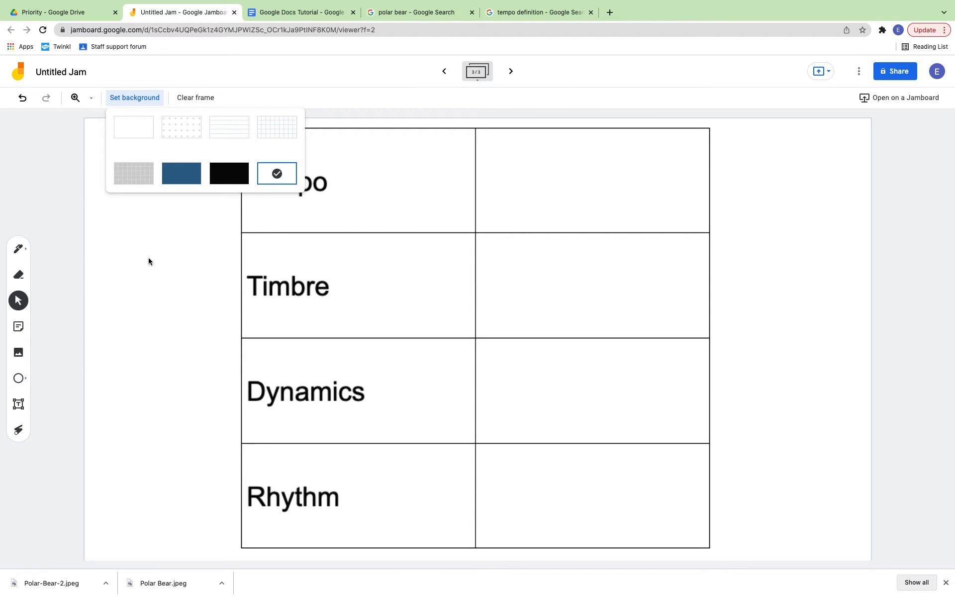
pyautogui.click(22, 326)
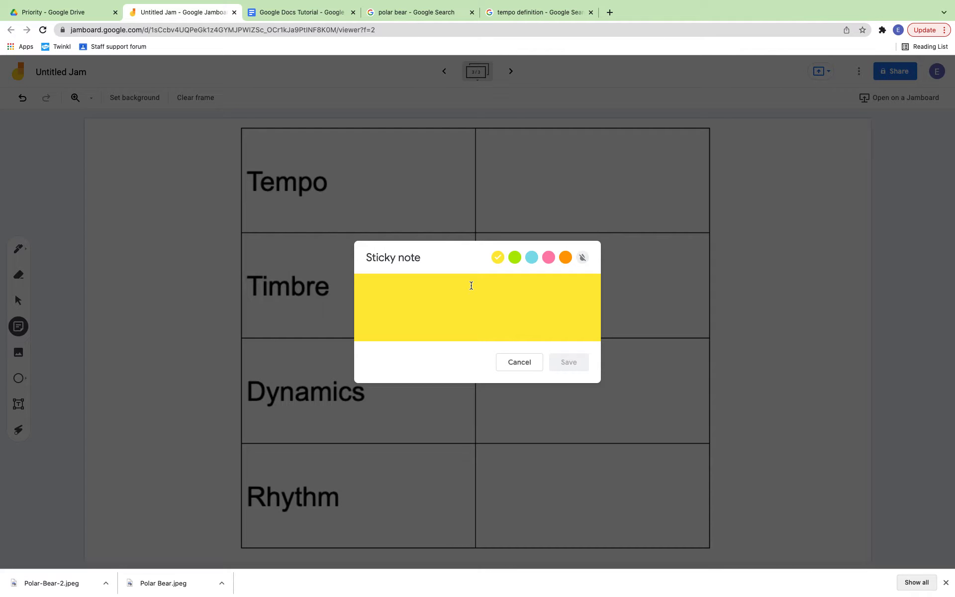
pyautogui.write('T')
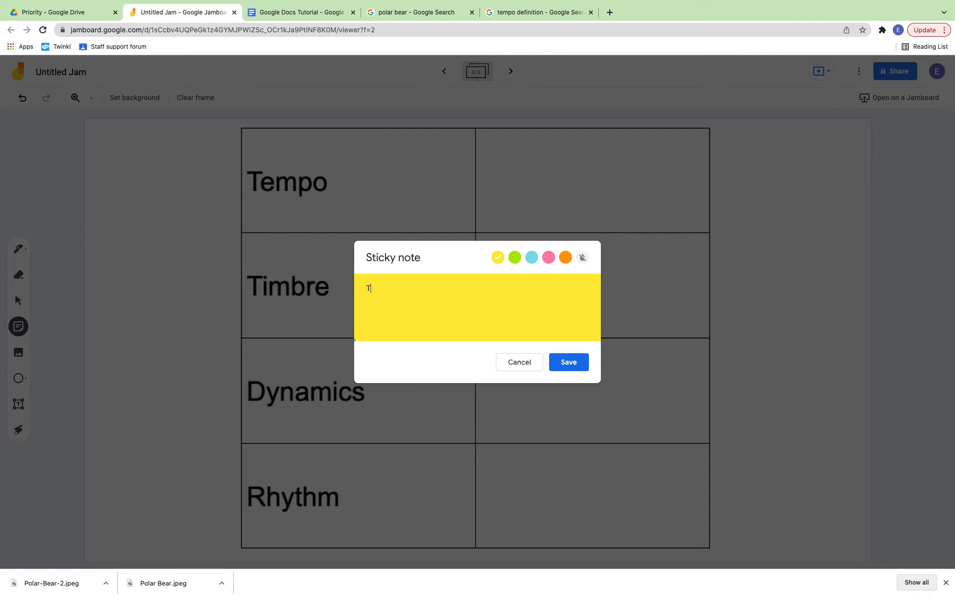
pyautogui.write('he speed or pace of a piece of music.')
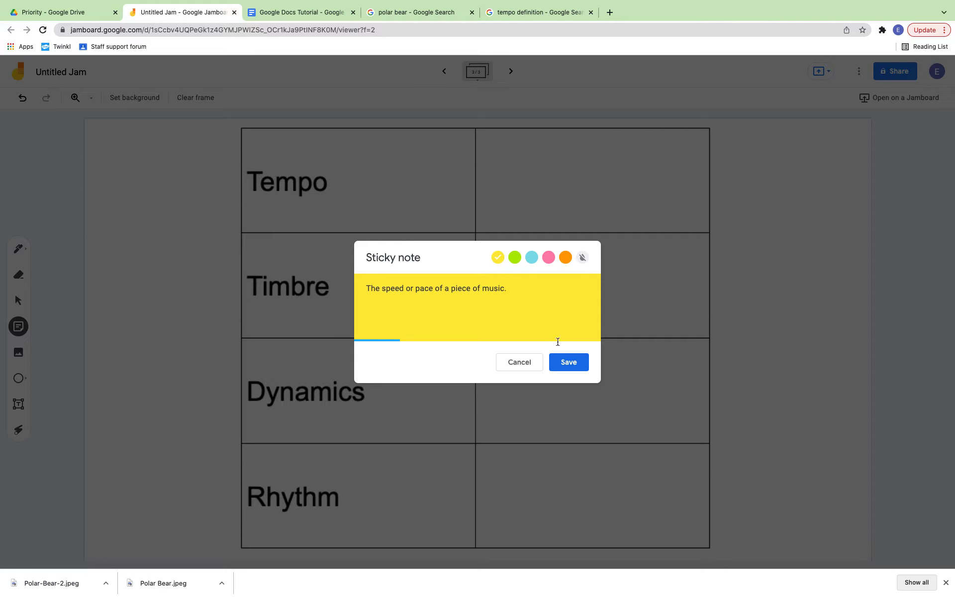
pyautogui.click(562, 365)
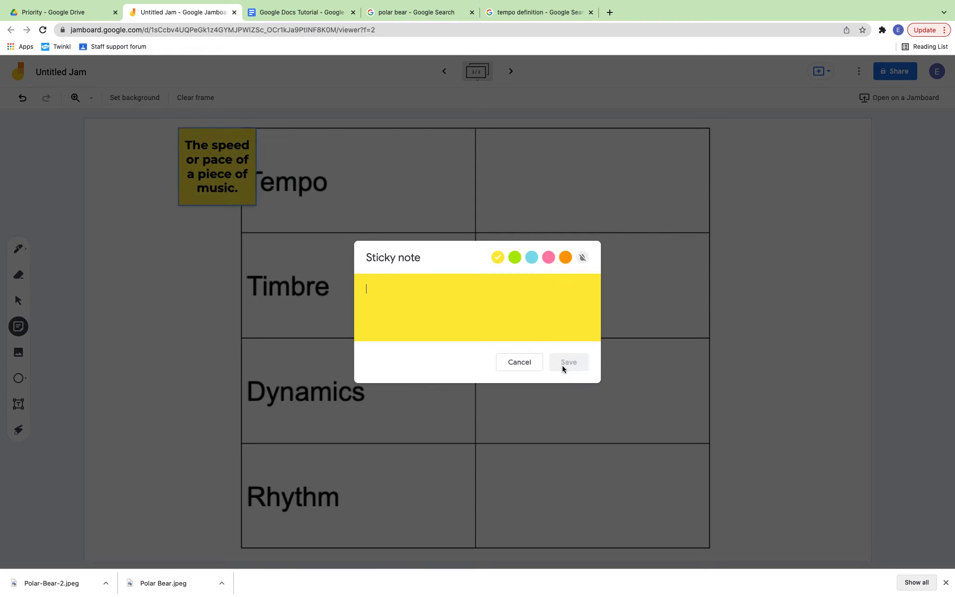
pyautogui.press('Escape')
# Step: Place the tempo note in the cell beside Tempo, then add a blank fourth frame
pyautogui.moveTo(218, 189); pyautogui.dragTo(168, 368)
pyautogui.click(192, 256)
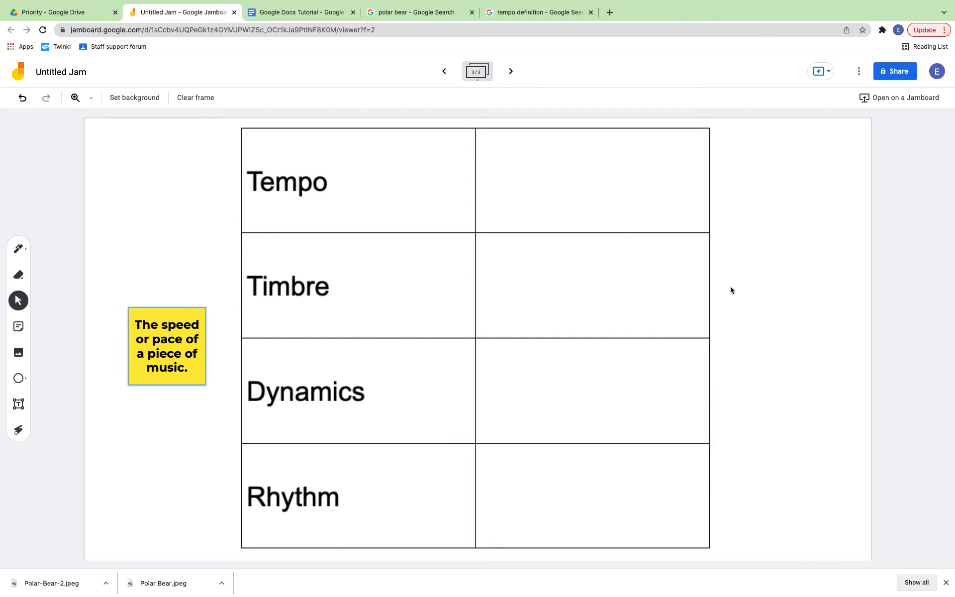
pyautogui.moveTo(152, 348); pyautogui.dragTo(557, 158)
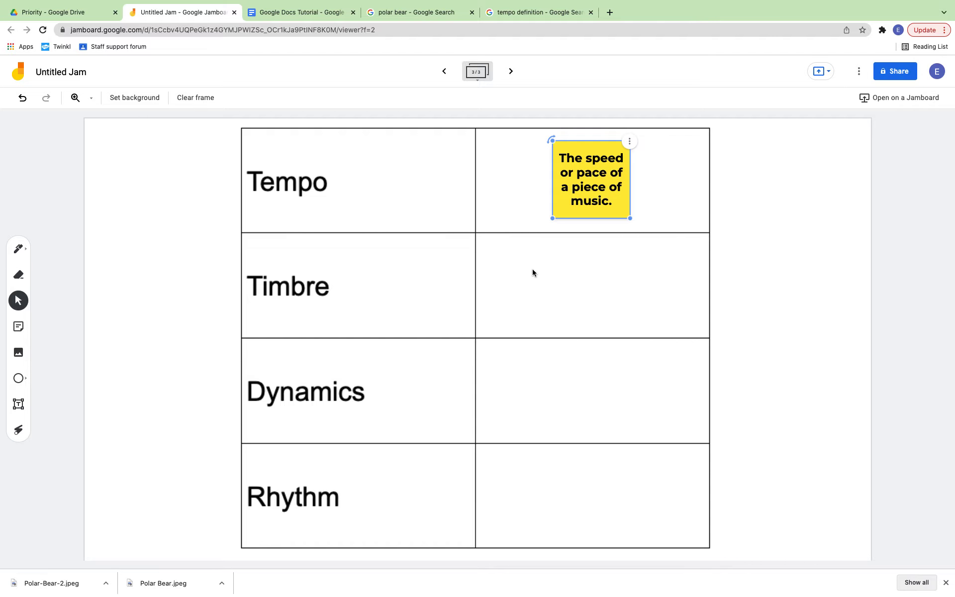
pyautogui.click(545, 359)
pyautogui.click(612, 199)
pyautogui.click(530, 323)
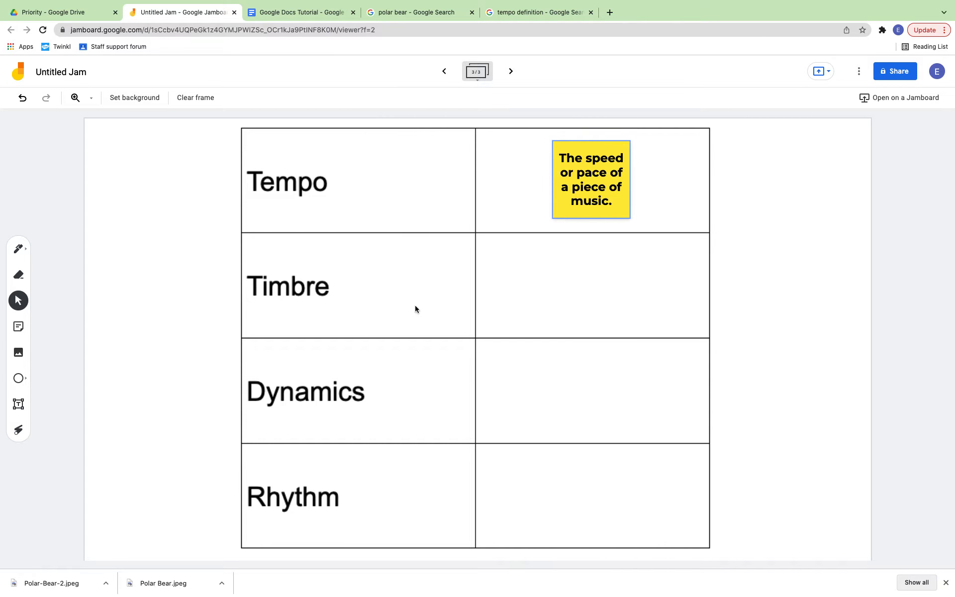
pyautogui.click(512, 73)
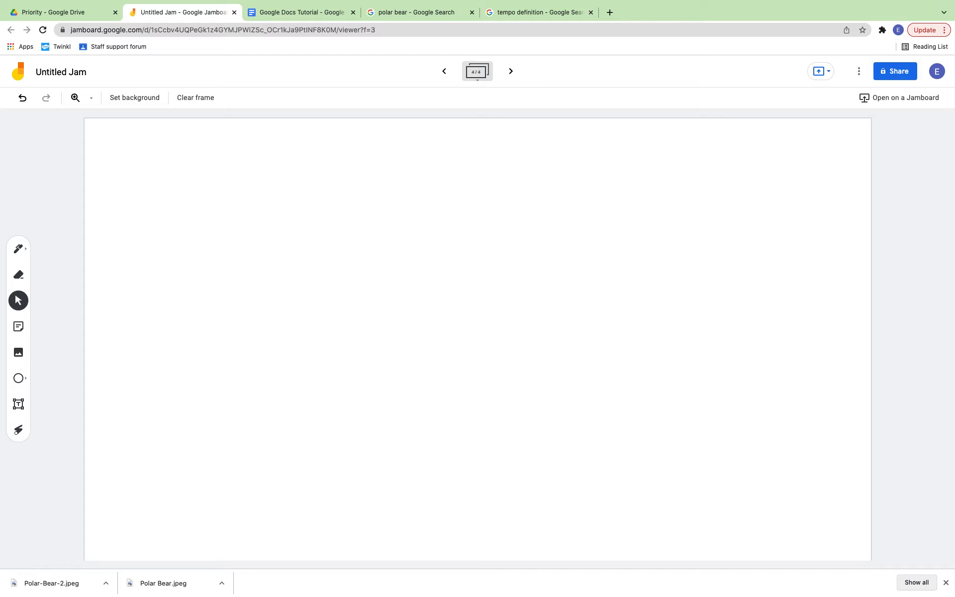
# Step: Set frame 4's background to the uploaded satellites pictogram worksheet image
pyautogui.click(130, 99)
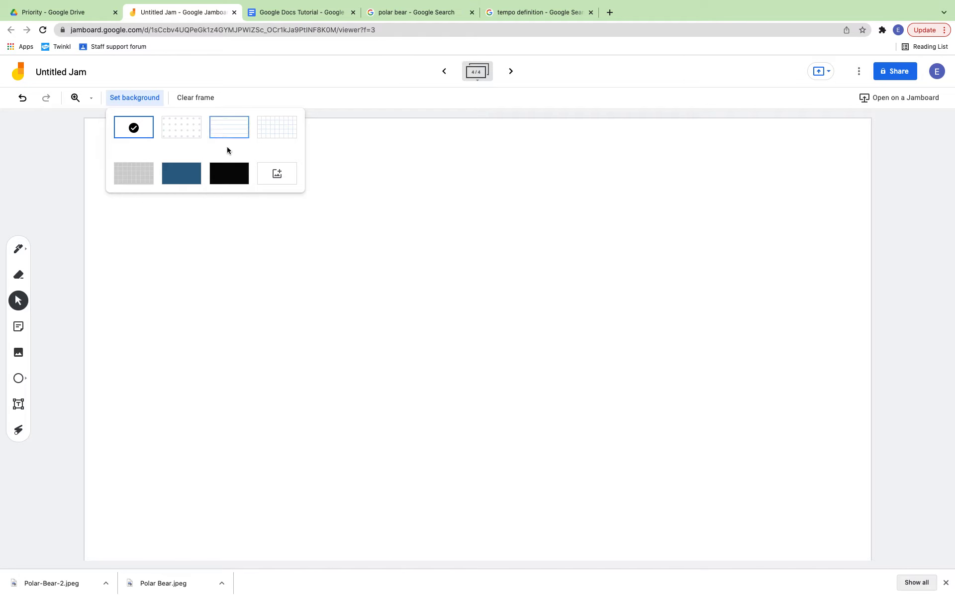
pyautogui.click(270, 172)
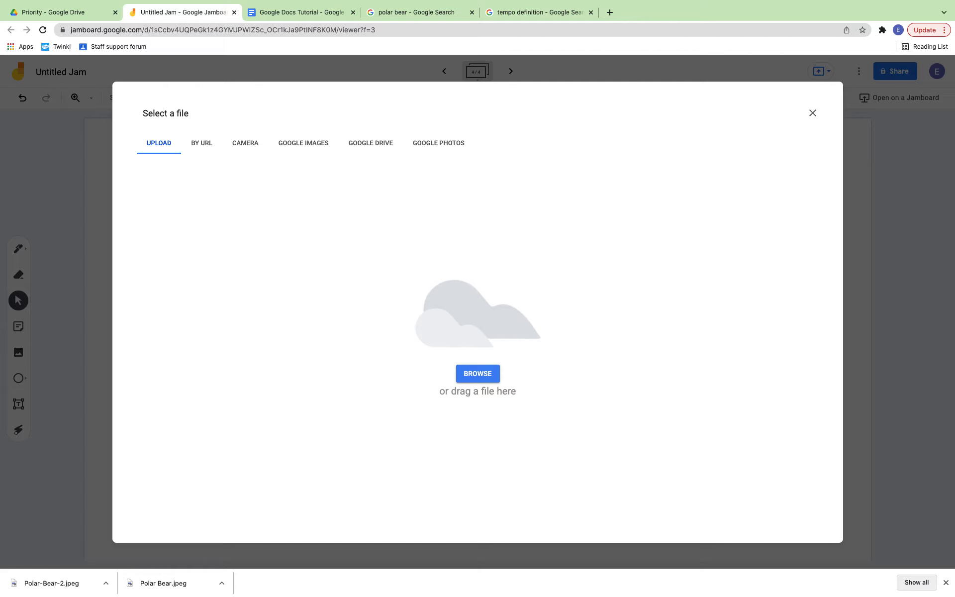
pyautogui.moveTo(954, 122); pyautogui.dragTo(431, 331)
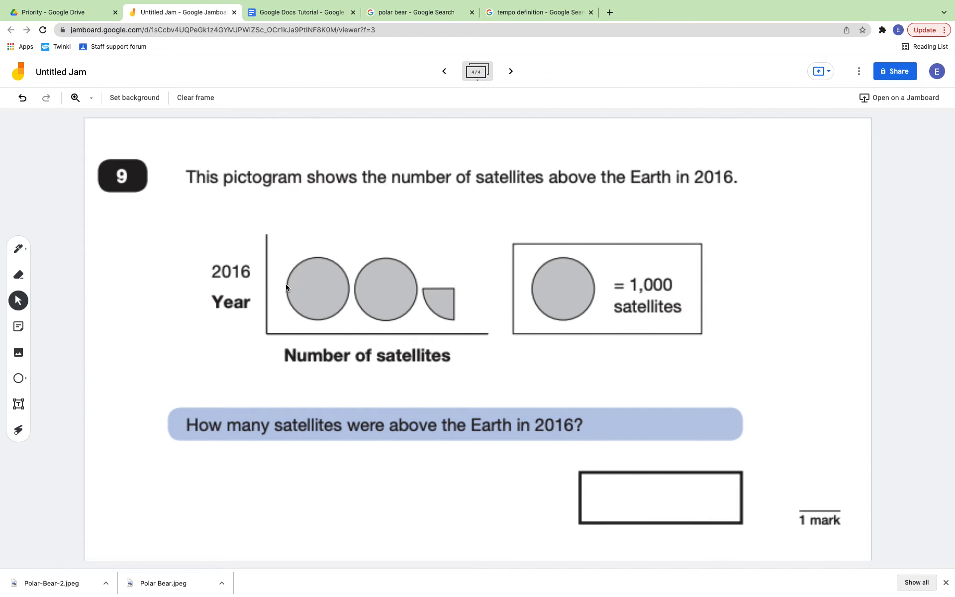
# Step: Add a fifth frame with the Ken's points question image as its background
pyautogui.click(511, 71)
pyautogui.click(144, 102)
pyautogui.click(276, 175)
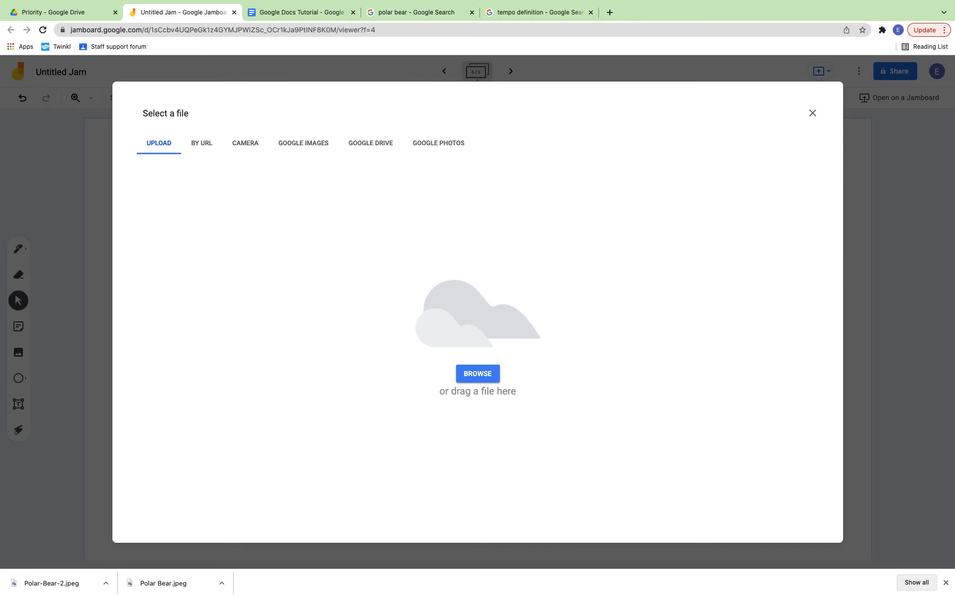
pyautogui.moveTo(904, 219); pyautogui.dragTo(433, 280)
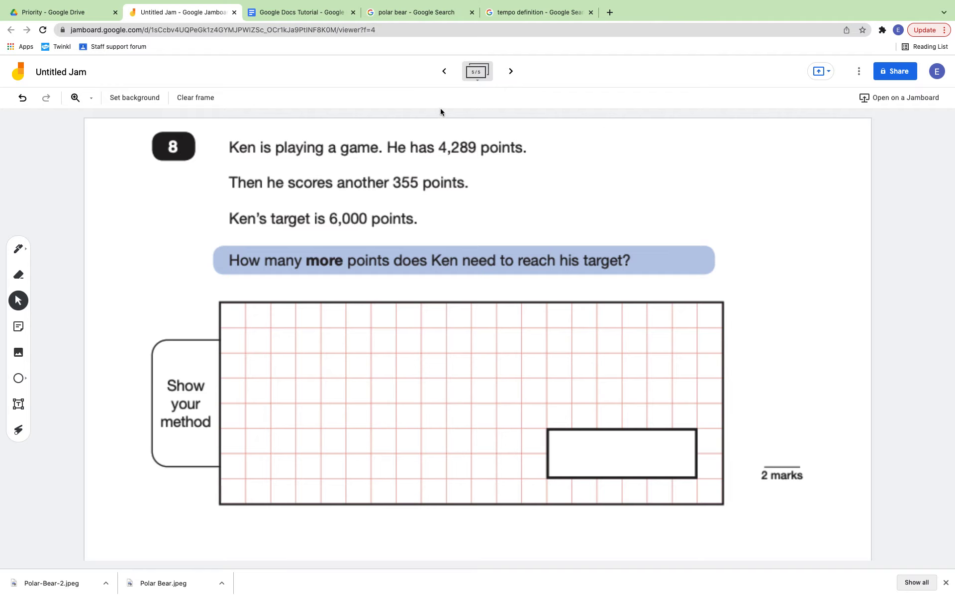
# Step: Step back through the frames to review them, ending on the polar bear frame
pyautogui.click(445, 73)
pyautogui.click(445, 73)
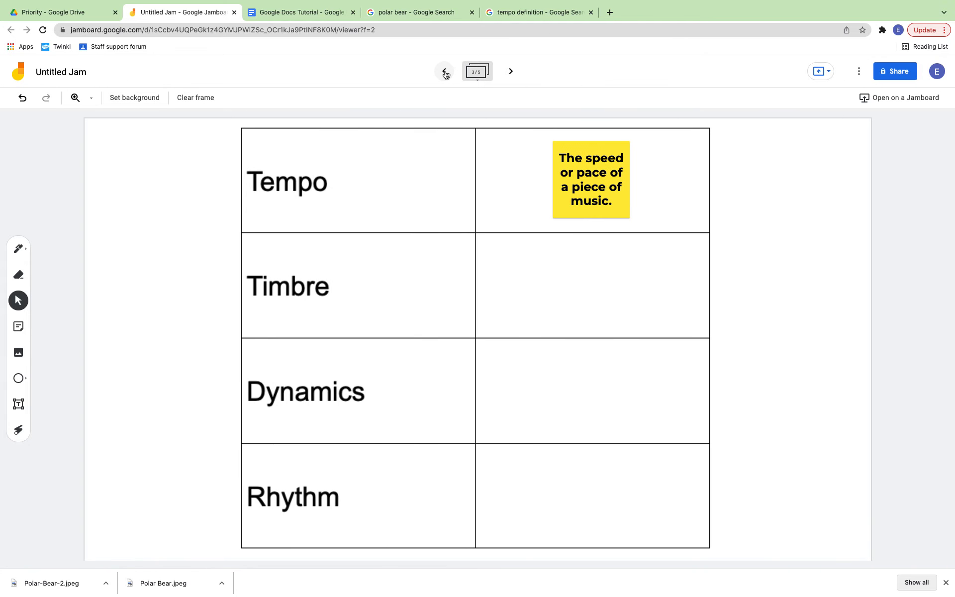
pyautogui.click(445, 72)
pyautogui.click(445, 73)
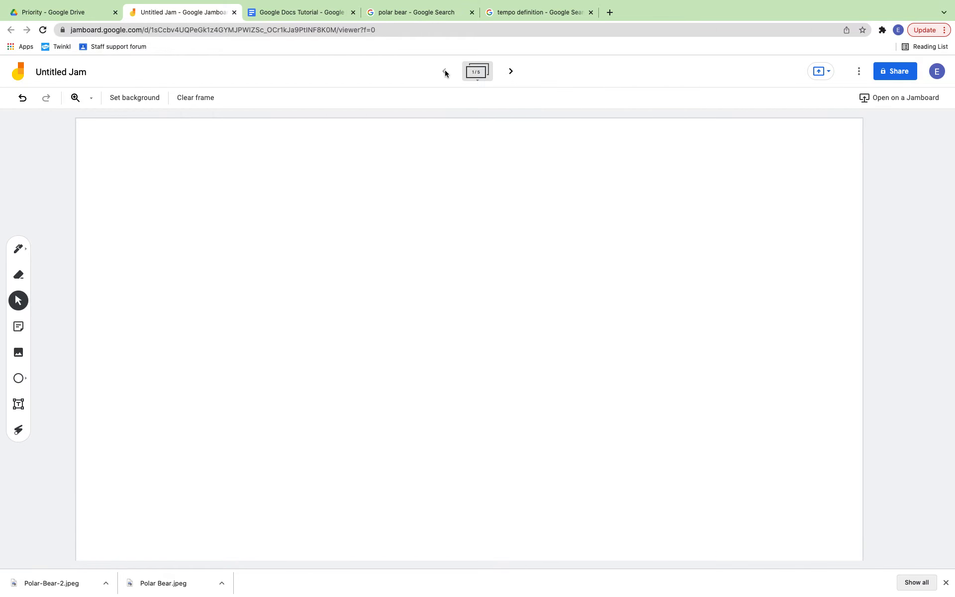
pyautogui.click(510, 71)
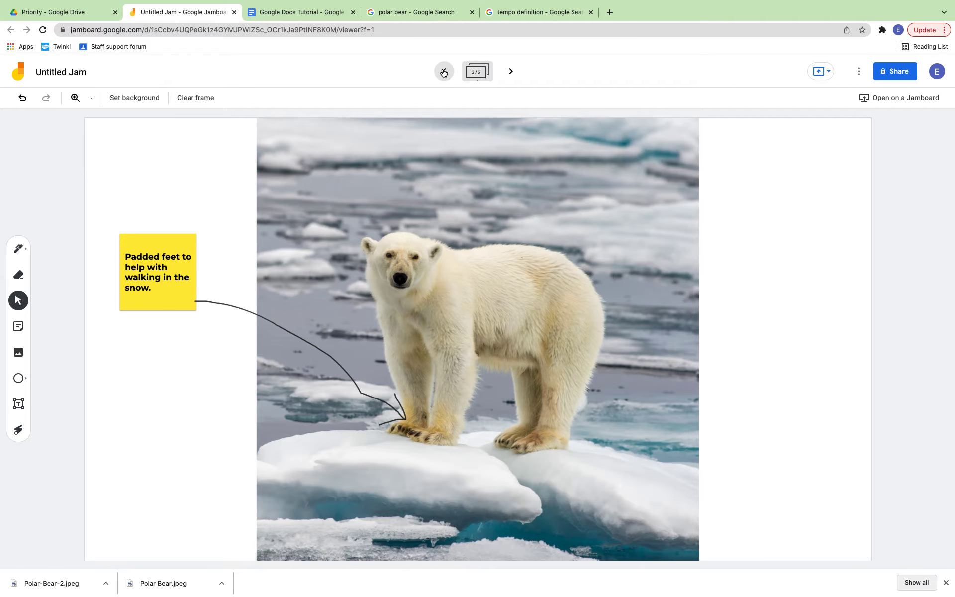
pyautogui.click(444, 71)
pyautogui.click(511, 71)
# Step: Share the Jam with a staff colleague's e-mail address as an editor and send the invite
pyautogui.click(894, 71)
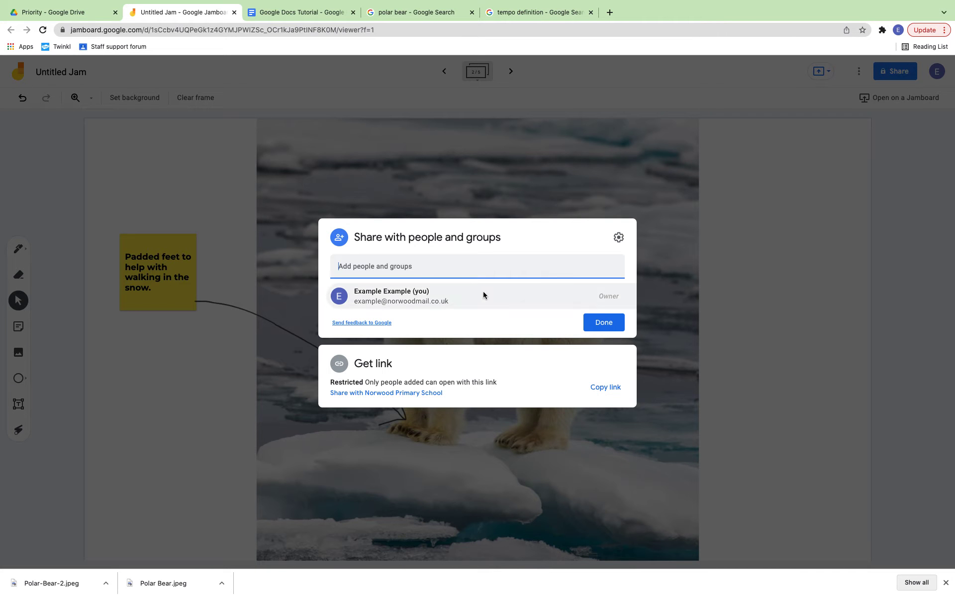
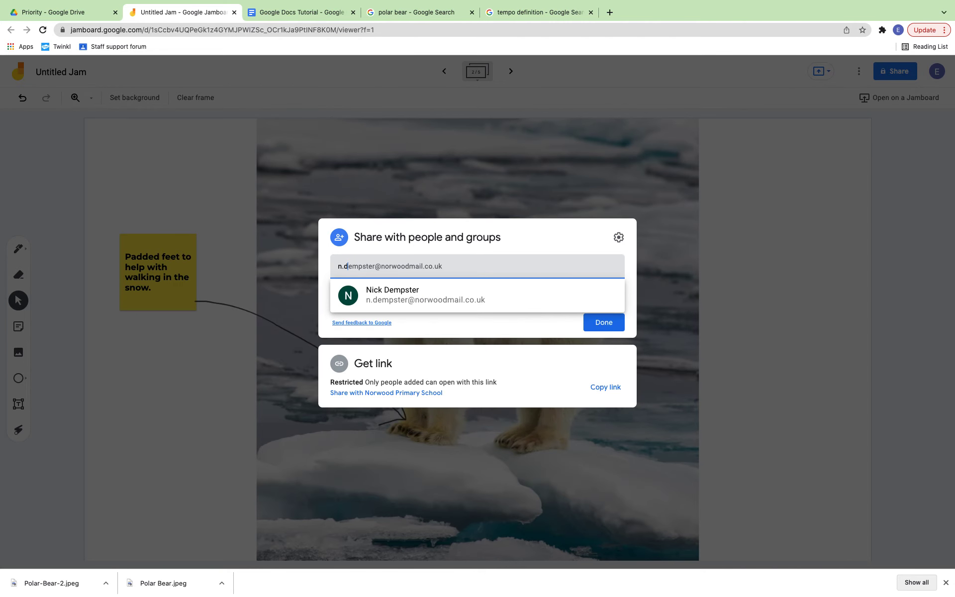
pyautogui.click(352, 294)
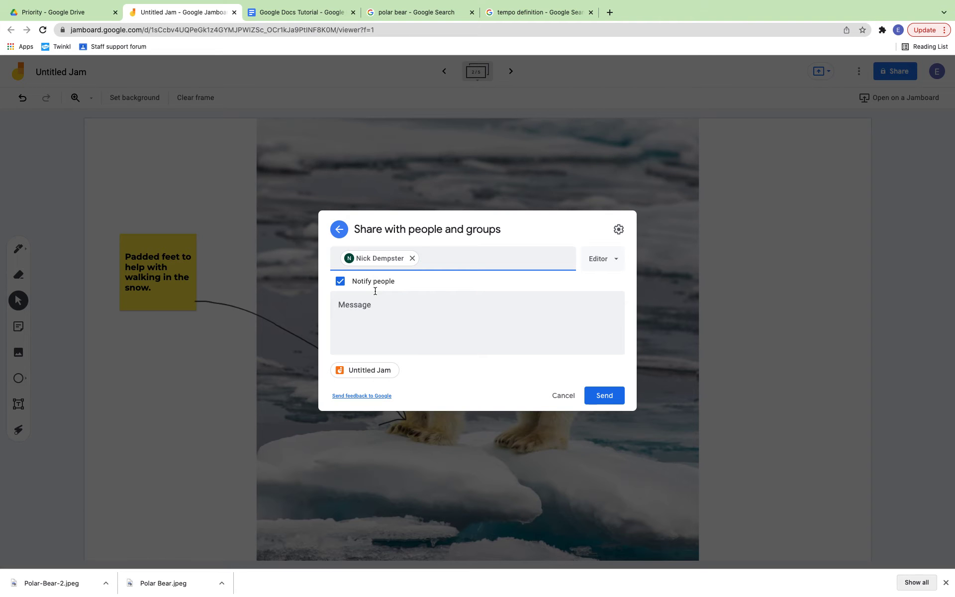
pyautogui.click(602, 398)
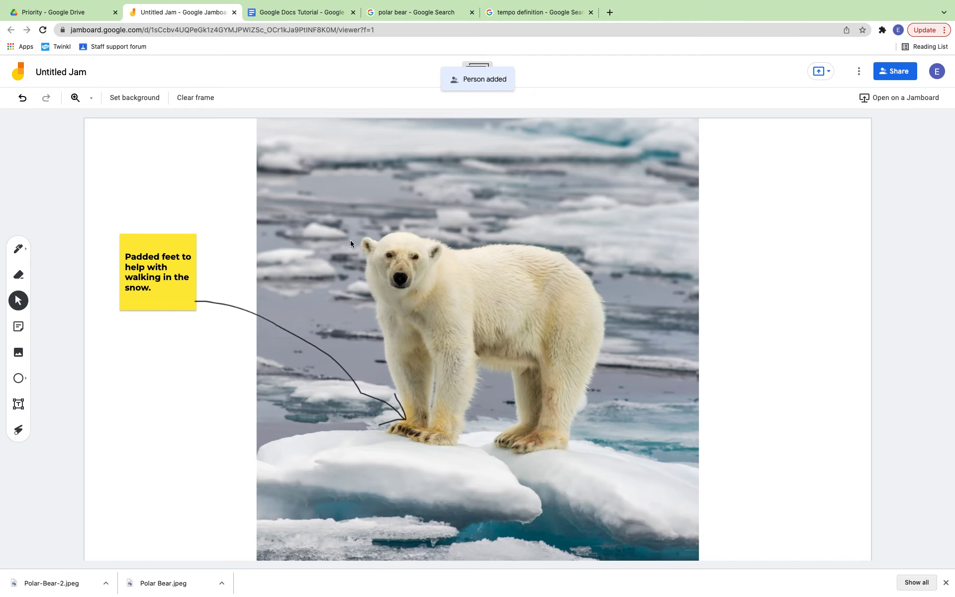
pyautogui.hotkey('ctrl', 'Up')
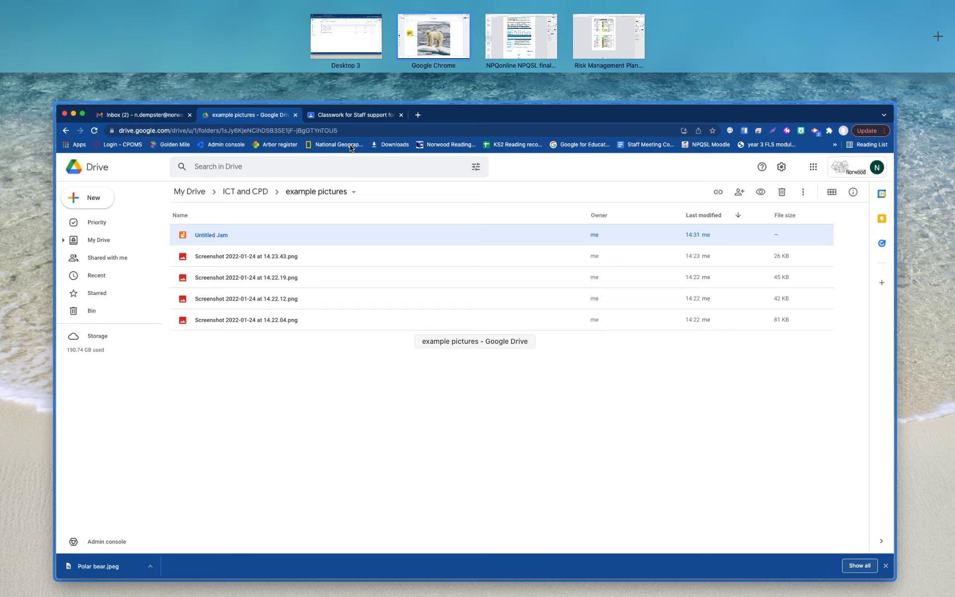
# Step: Switch to Google Classroom and open the Staff support forum class's Classwork page
pyautogui.click(375, 182)
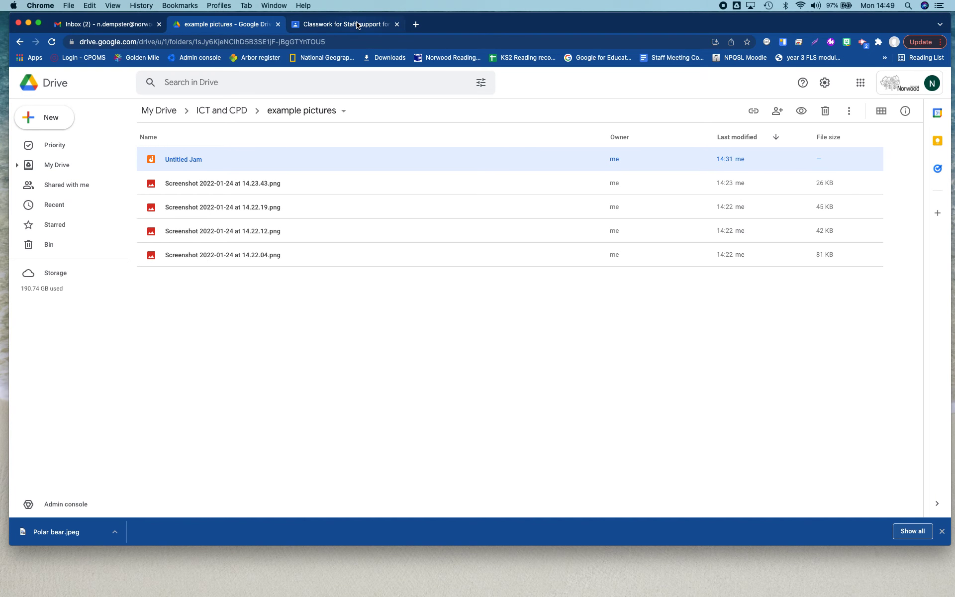
pyautogui.click(357, 24)
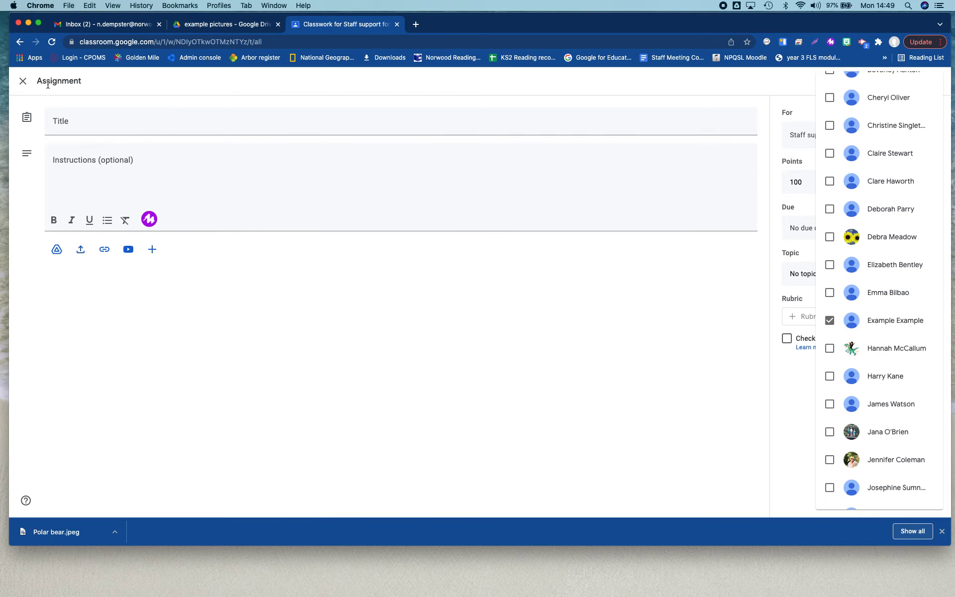
pyautogui.click(22, 83)
pyautogui.click(22, 83)
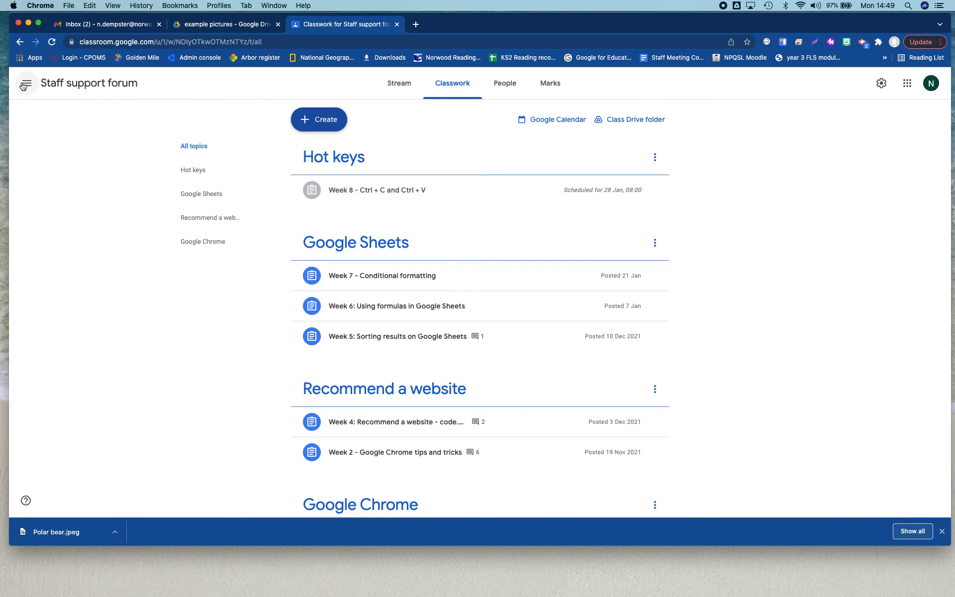
# Step: Create a new assignment and assign it to only the single example student
pyautogui.click(316, 122)
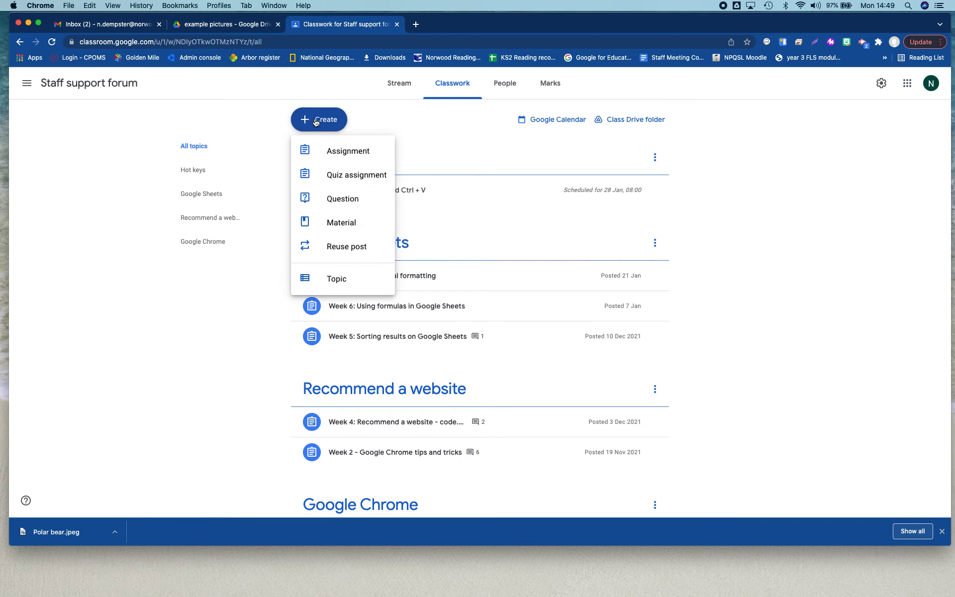
pyautogui.click(331, 151)
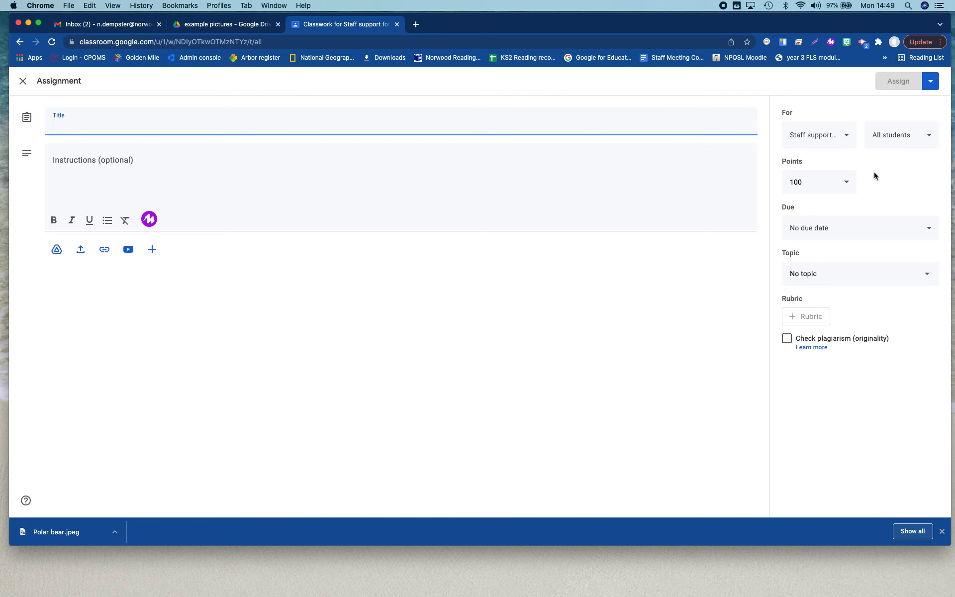
pyautogui.click(903, 142)
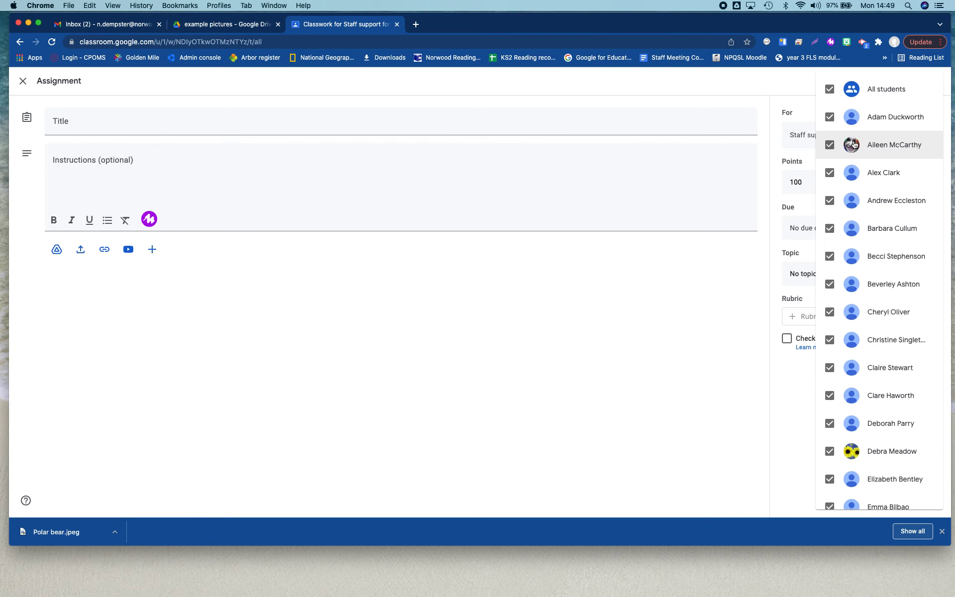
pyautogui.click(824, 92)
pyautogui.scroll(-5, 841, 298)
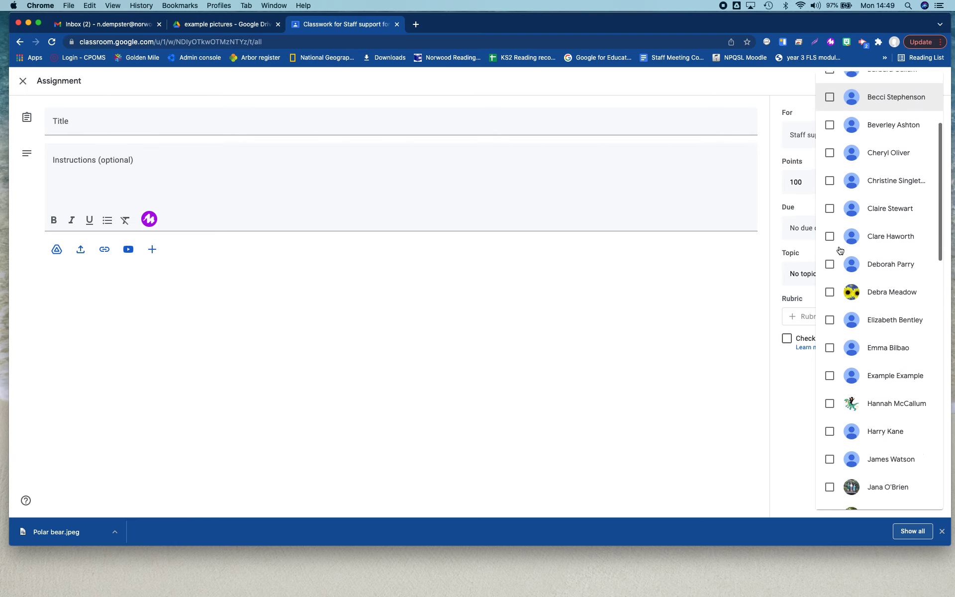
pyautogui.click(834, 349)
pyautogui.click(723, 362)
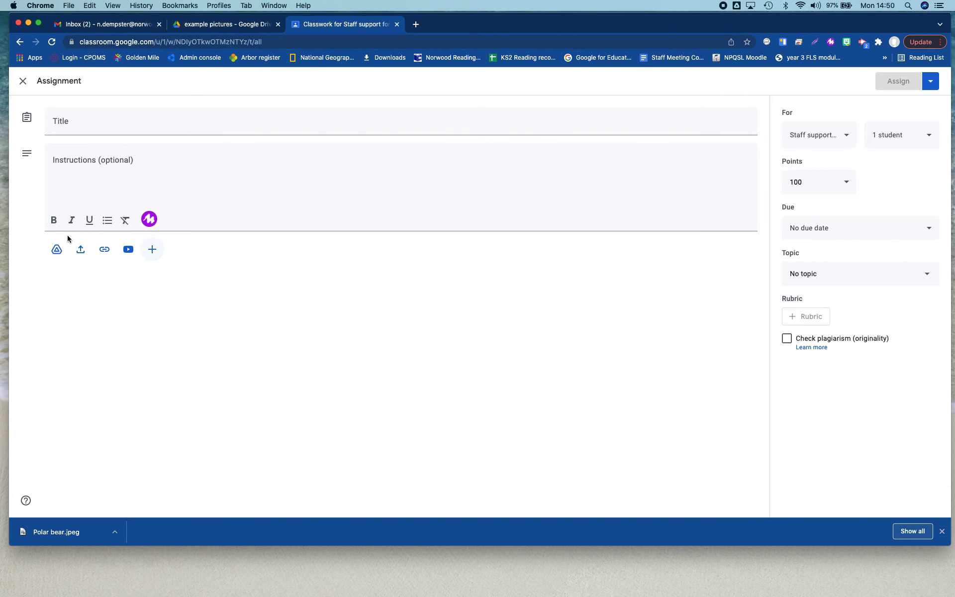
# Step: Attach Untitled Jam from Drive as a copy for each student, titled 'Here is the example Jamboard'
pyautogui.click(57, 250)
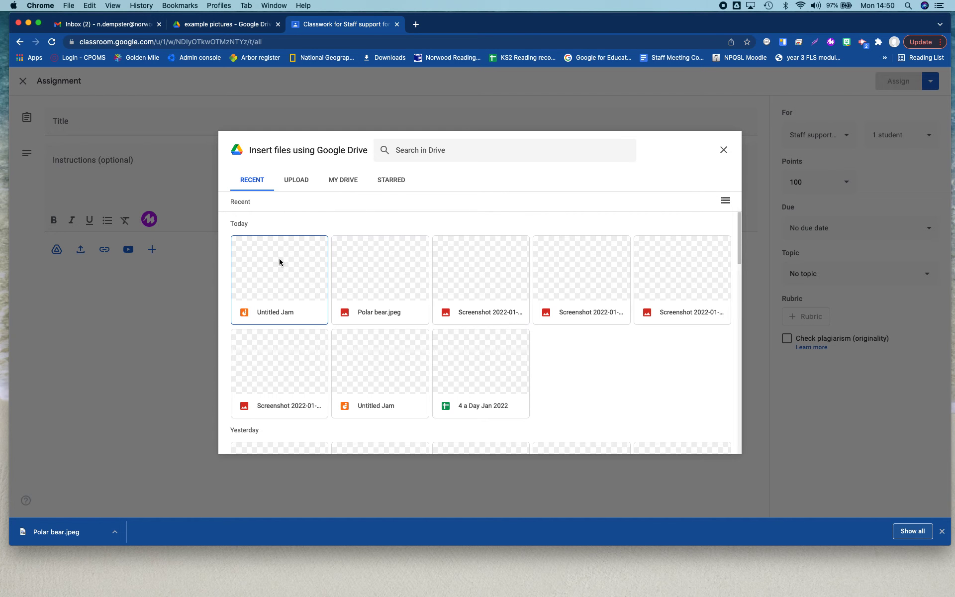
pyautogui.doubleClick(296, 272)
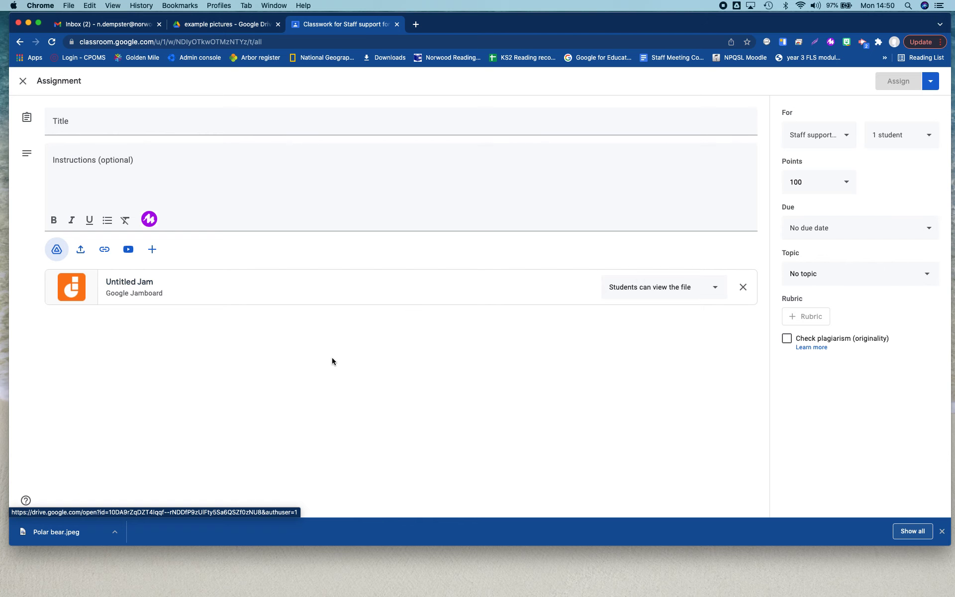
pyautogui.click(703, 288)
pyautogui.click(694, 318)
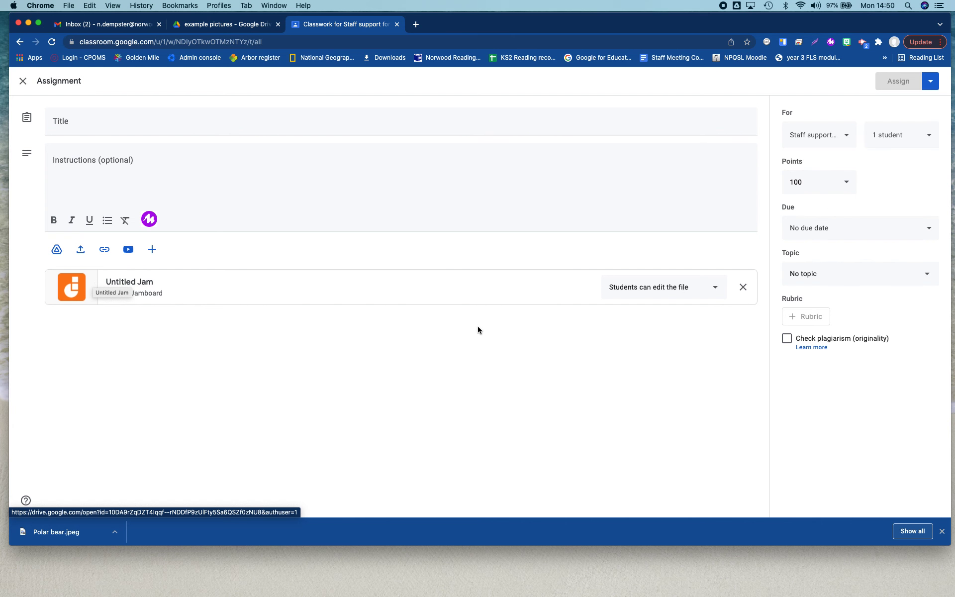
pyautogui.click(640, 287)
pyautogui.click(639, 312)
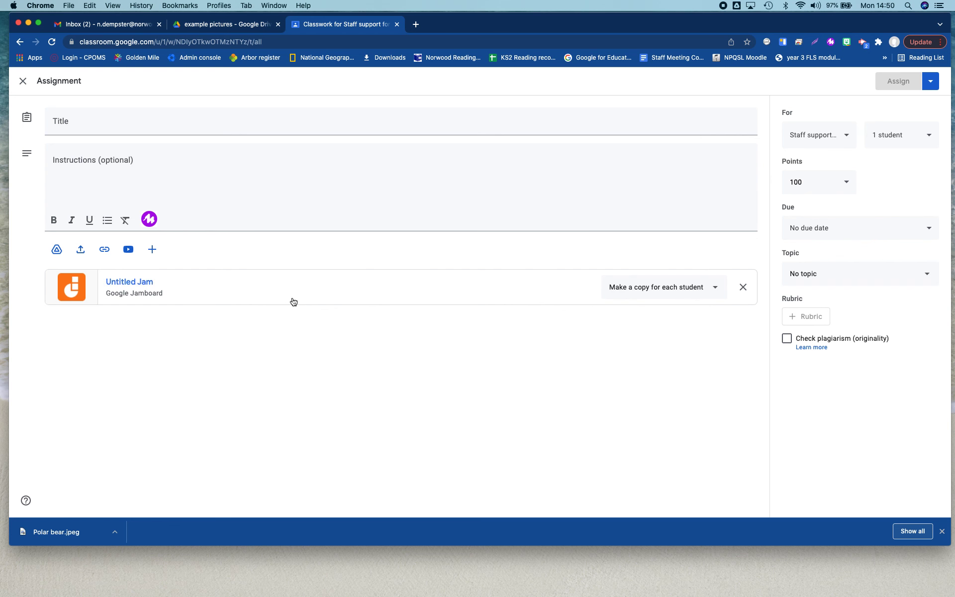
pyautogui.click(106, 125)
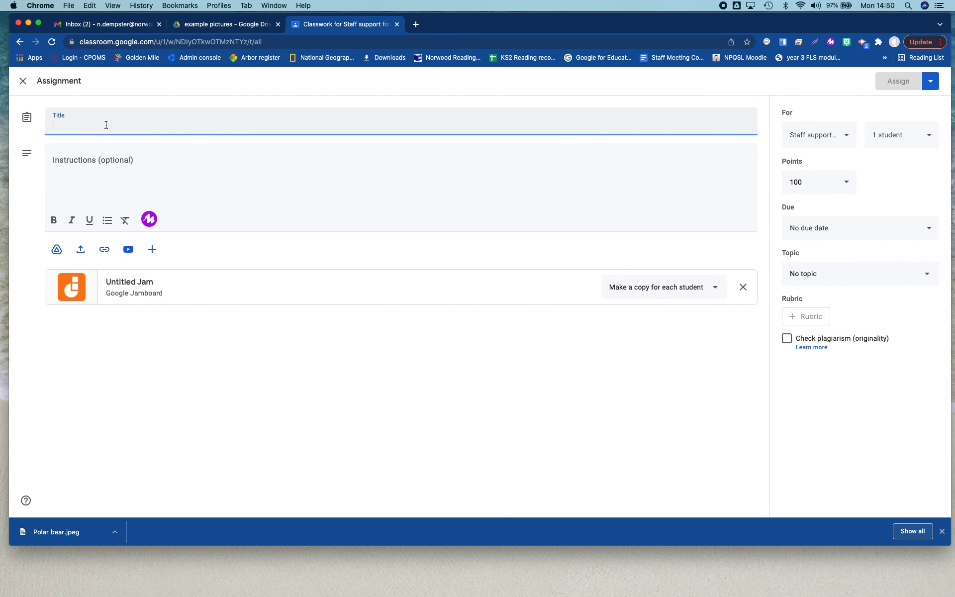
pyautogui.write('Here i')
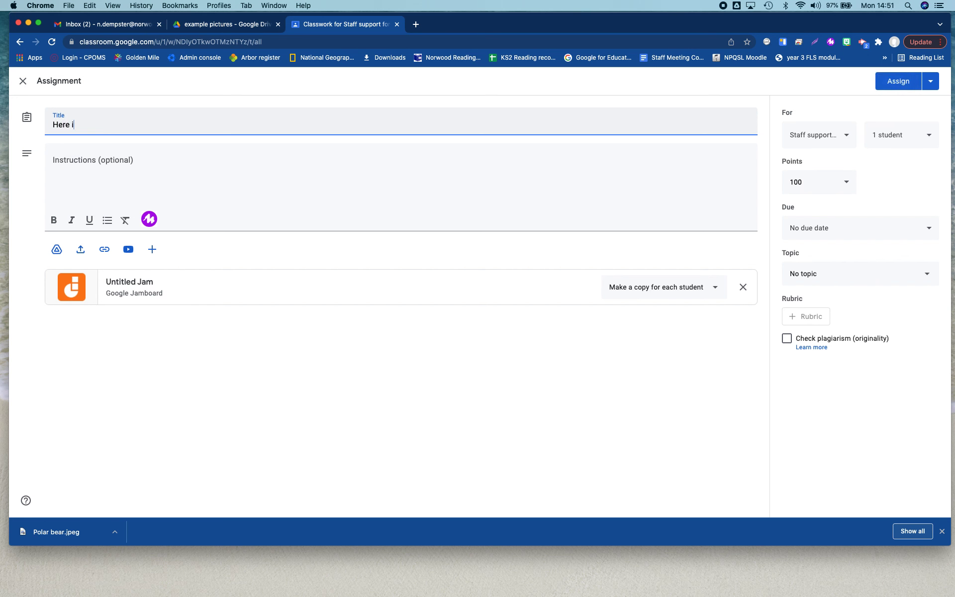
pyautogui.write('s the example Jamboard')
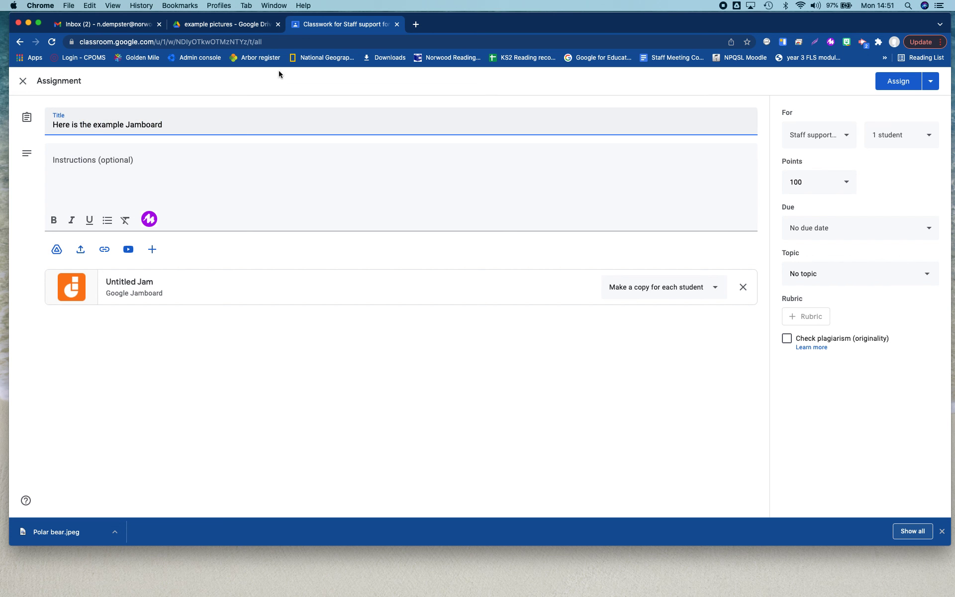